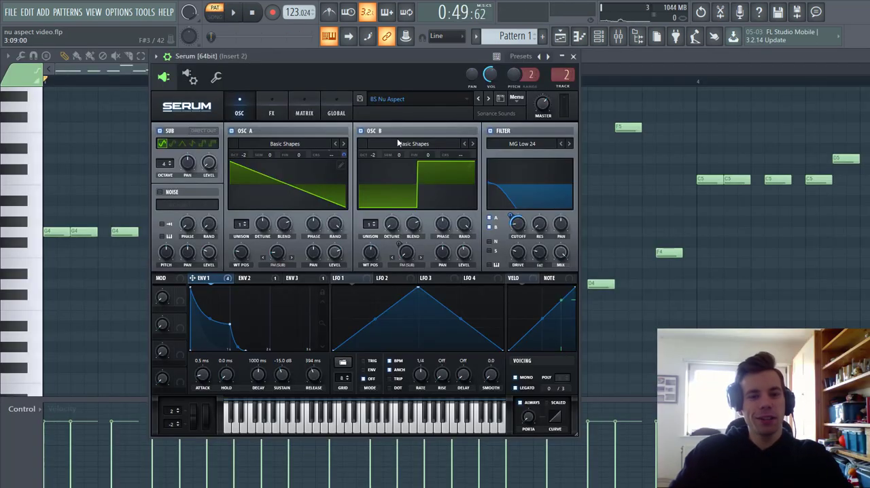
Reposition the Serum window, start playing the pattern, and reset the synth to its init preset.
{"action": "left_click_drag", "start_coordinate": [374, 74], "coordinate": [411, 74]}
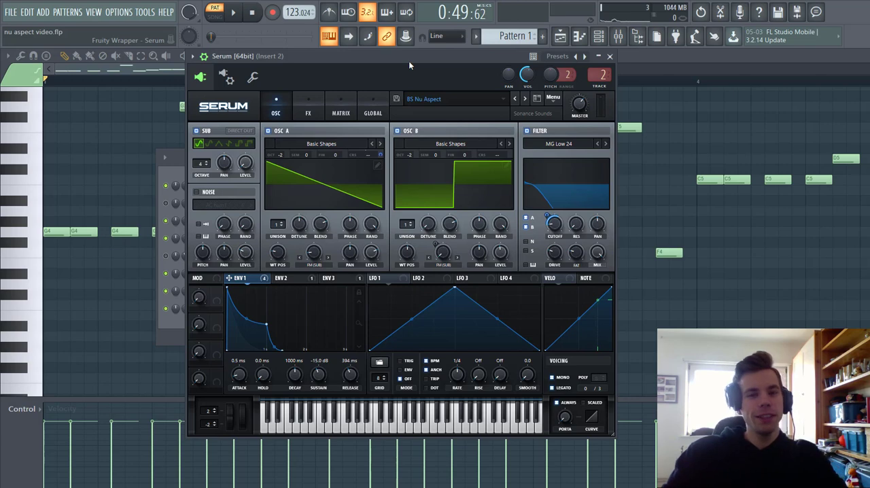
{"action": "mouse_move", "coordinate": [409, 65]}
{"action": "left_mouse_down"}
{"action": "mouse_move", "coordinate": [424, 66]}
{"action": "mouse_move", "coordinate": [415, 80]}
{"action": "left_mouse_up"}
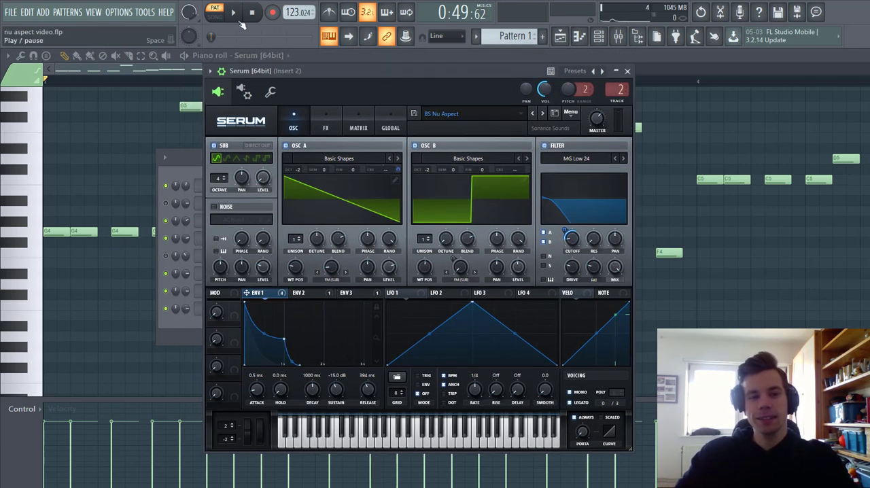
{"action": "left_click", "coordinate": [235, 14]}
{"action": "left_click", "coordinate": [571, 113]}
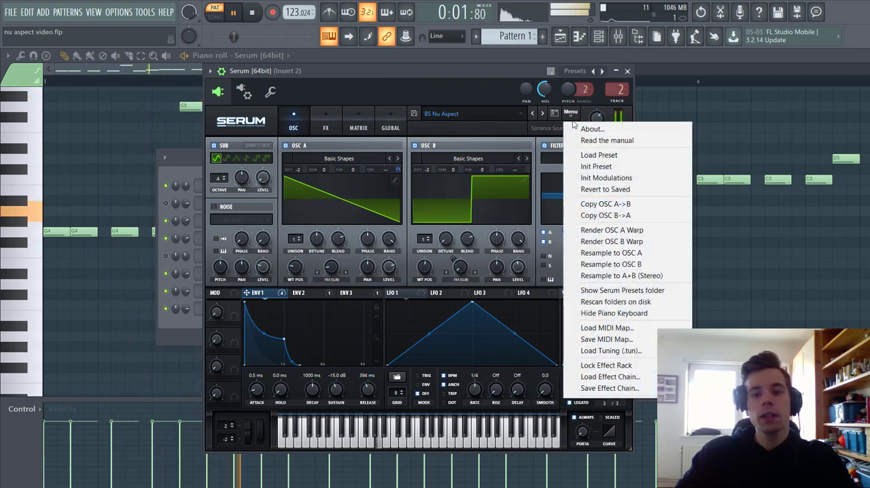
{"action": "left_click", "coordinate": [596, 167]}
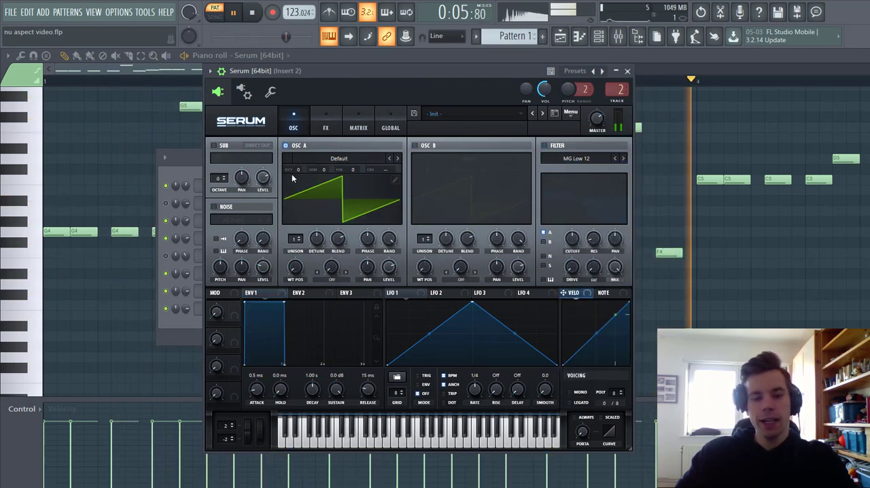
Set oscillator A to octave -2, and enable oscillator B with the Basic Shapes wavetable at position 4 and octave -2.
{"action": "left_click_drag", "start_coordinate": [297, 178], "coordinate": [297, 195]}
{"action": "left_click", "coordinate": [415, 146]}
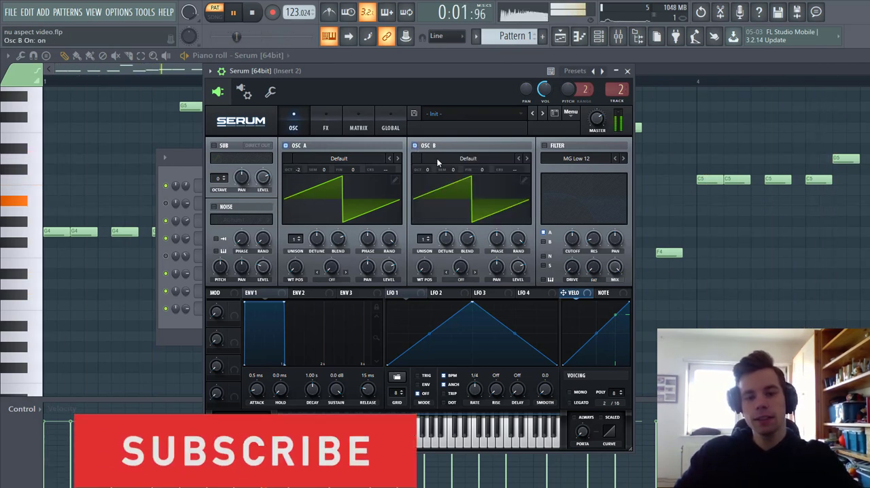
{"action": "left_click", "coordinate": [428, 161]}
{"action": "mouse_move", "coordinate": [469, 170]}
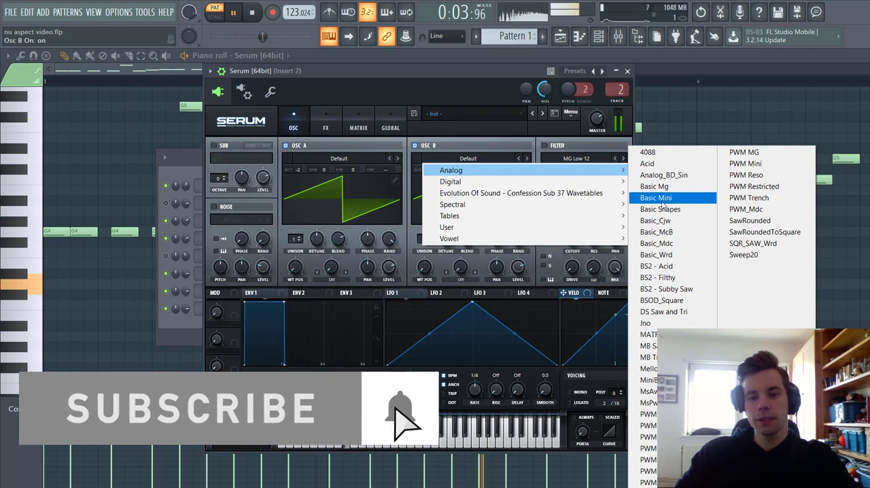
{"action": "left_click", "coordinate": [660, 209]}
{"action": "left_click_drag", "start_coordinate": [435, 261], "coordinate": [436, 245]}
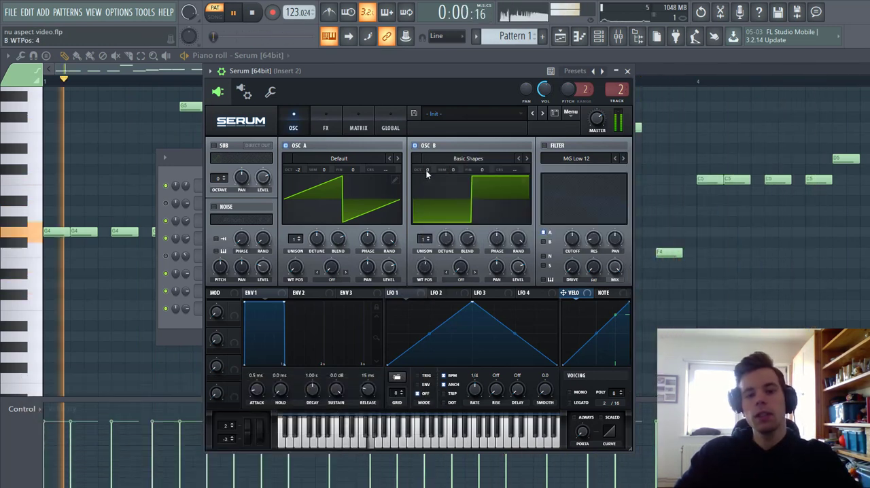
{"action": "left_click_drag", "start_coordinate": [427, 169], "coordinate": [428, 201]}
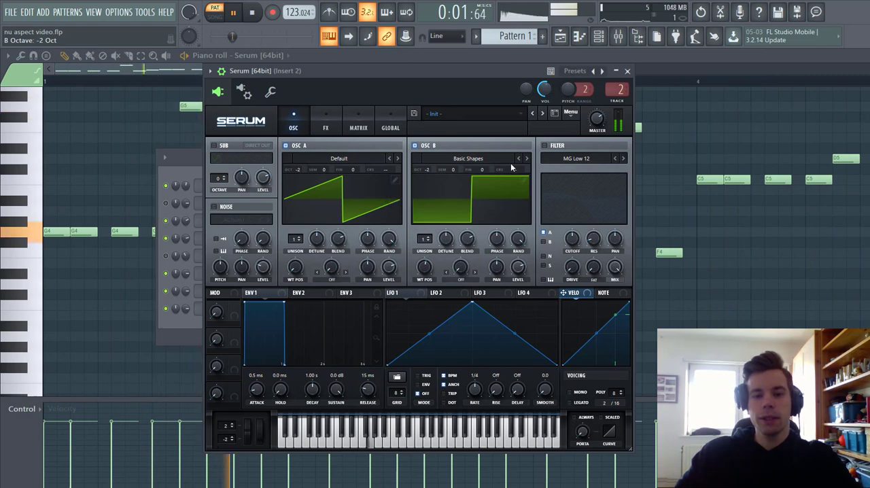
Enable the filter as MG Low 24, route oscillators A and B through it, and lower its cutoff.
{"action": "left_click", "coordinate": [544, 145]}
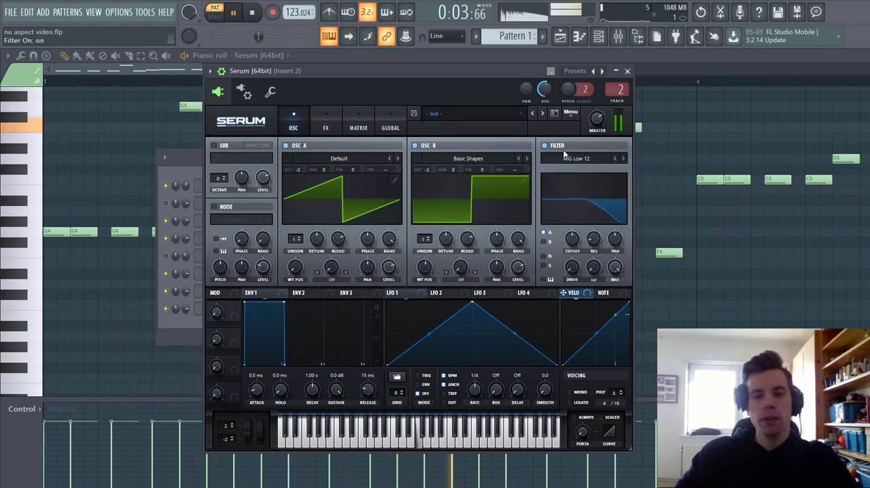
{"action": "left_click", "coordinate": [623, 159]}
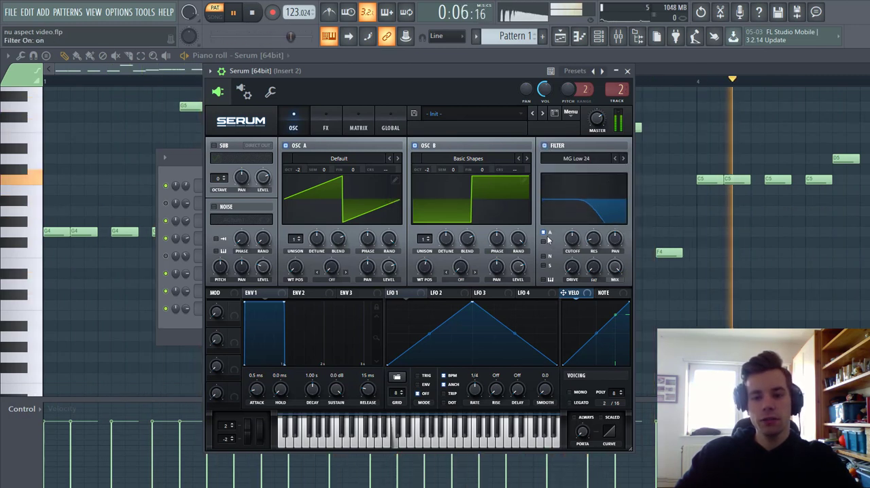
{"action": "left_click_drag", "start_coordinate": [561, 260], "coordinate": [571, 270]}
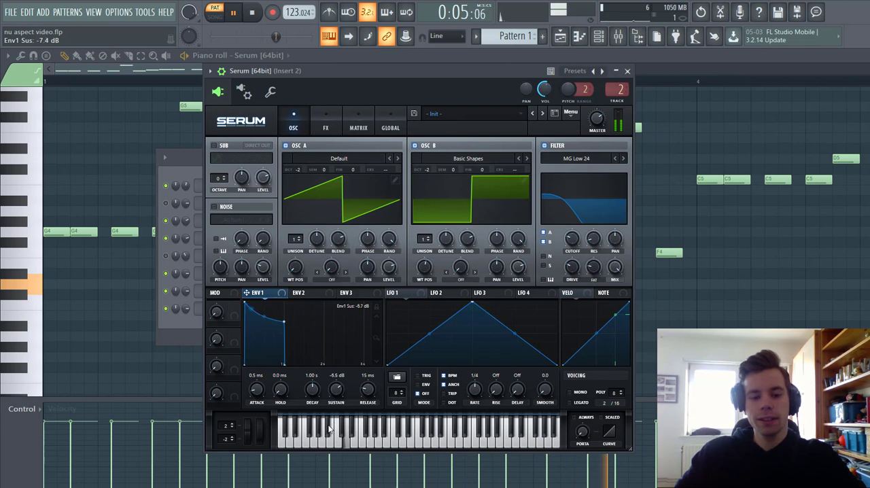
Set envelope 1 to -12.5 dB sustain and 160 ms release, and modulate the filter cutoff with it by 44.
{"action": "left_click_drag", "start_coordinate": [329, 428], "coordinate": [331, 452]}
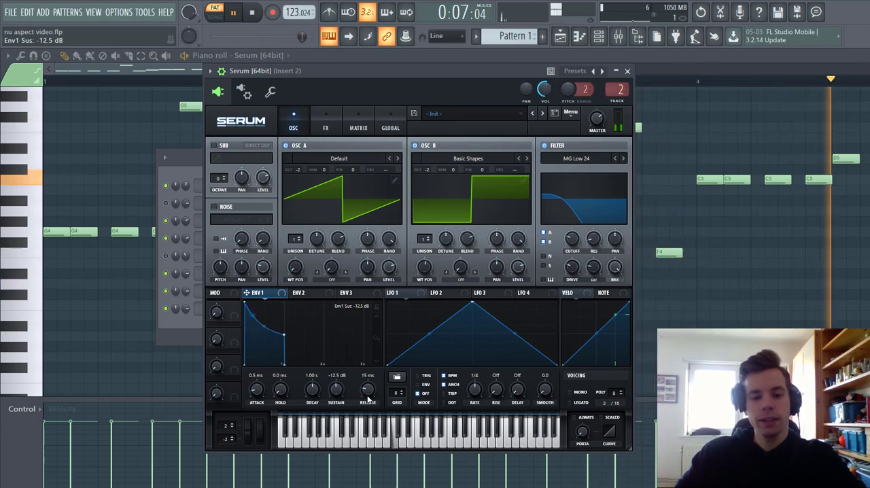
{"action": "left_click_drag", "start_coordinate": [367, 394], "coordinate": [369, 381]}
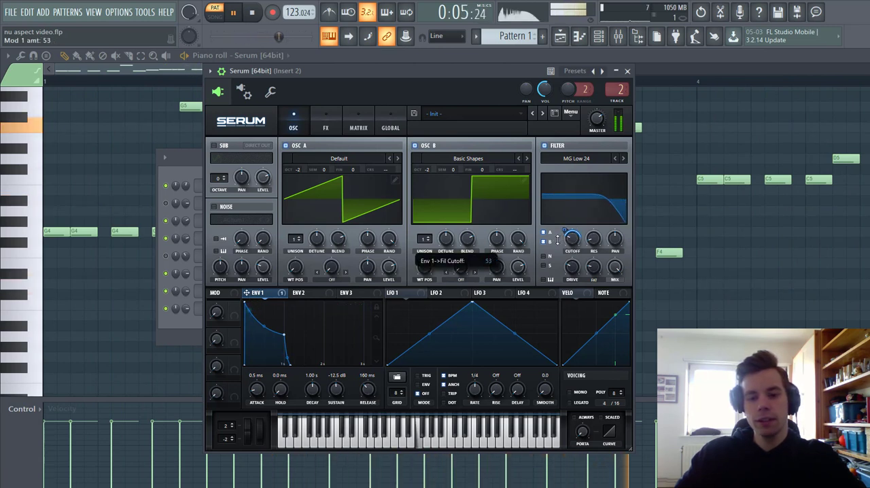
{"action": "left_click_drag", "start_coordinate": [557, 240], "coordinate": [557, 246]}
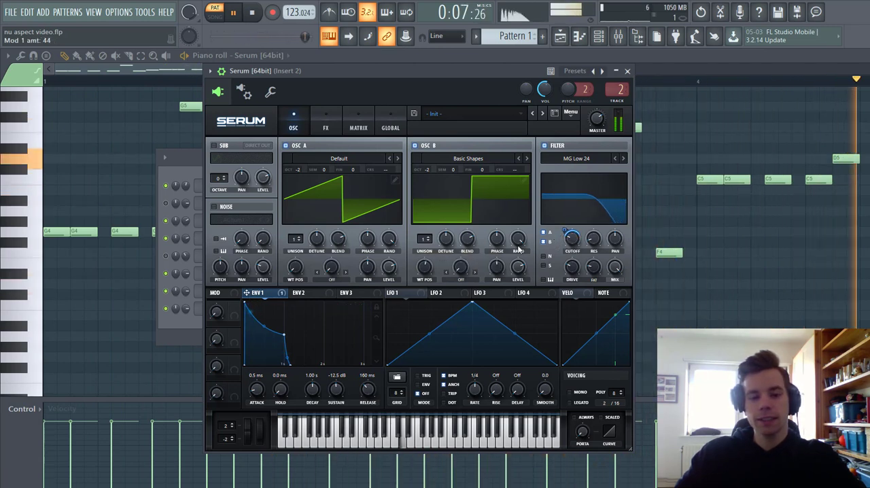
Enable the sub oscillator at 0% level and use it as the FM Sub Osc warp source for oscillator A at 19%.
{"action": "left_click", "coordinate": [213, 146]}
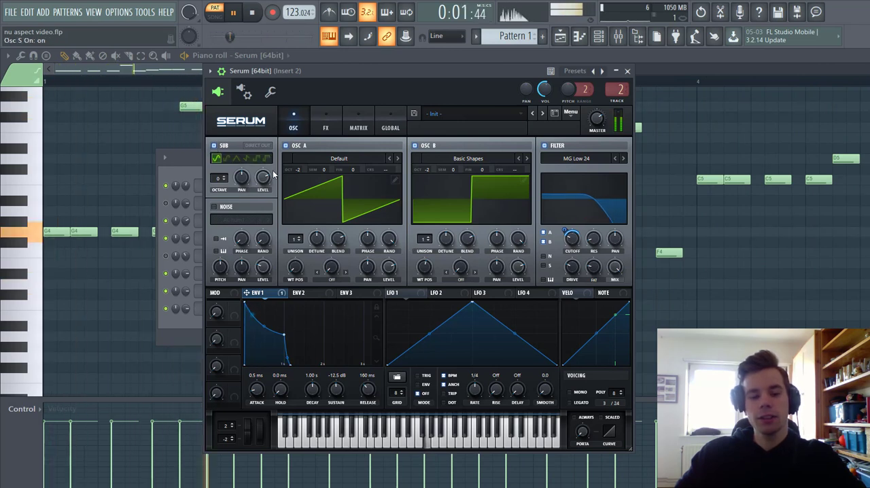
{"action": "left_click_drag", "start_coordinate": [273, 175], "coordinate": [273, 307]}
{"action": "left_click", "coordinate": [331, 279]}
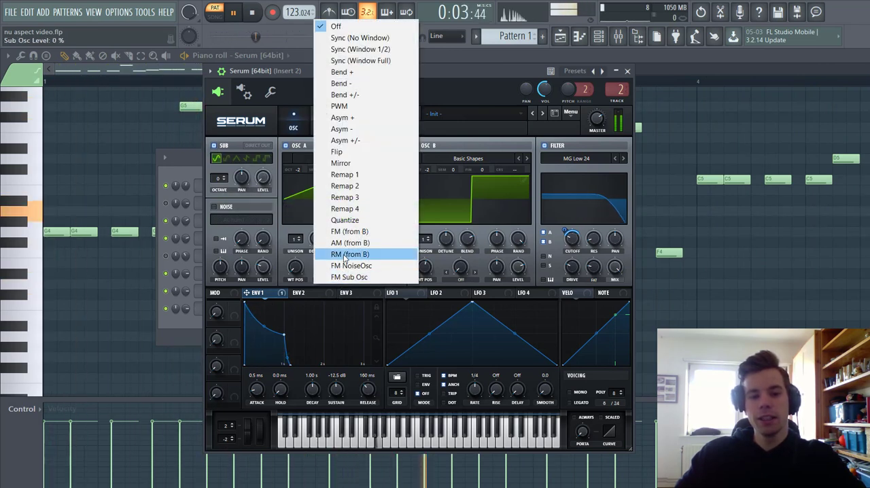
{"action": "left_click", "coordinate": [348, 277]}
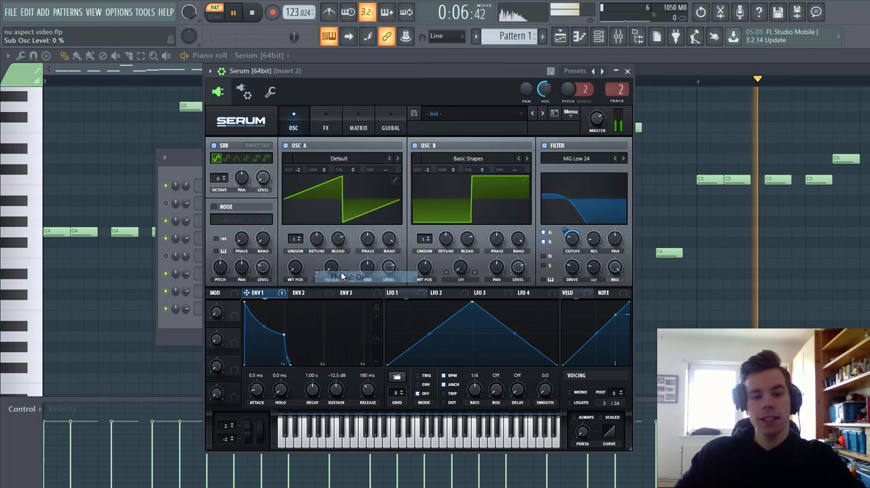
{"action": "left_click_drag", "start_coordinate": [331, 267], "coordinate": [333, 249]}
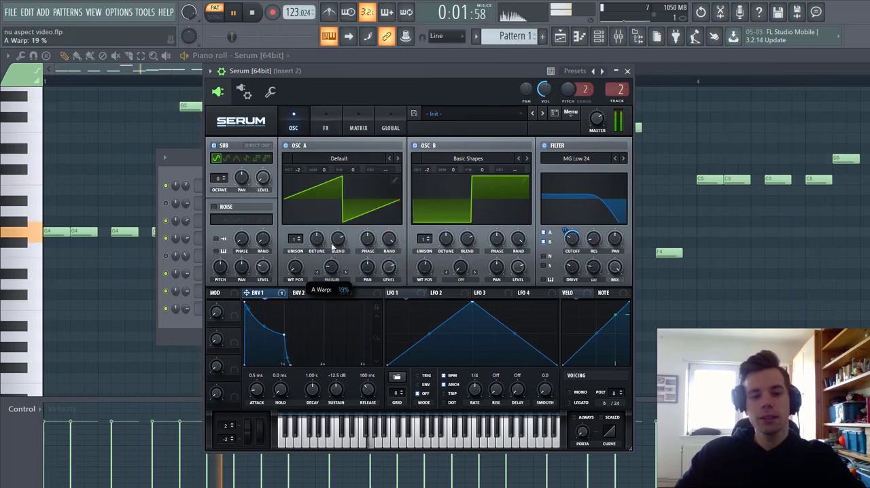
Set oscillator B's warp to FM Sub Osc, modulated by envelope 1 by 16, and make the voicing mono legato with 25 ms always-on portamento.
{"action": "left_click", "coordinate": [461, 279]}
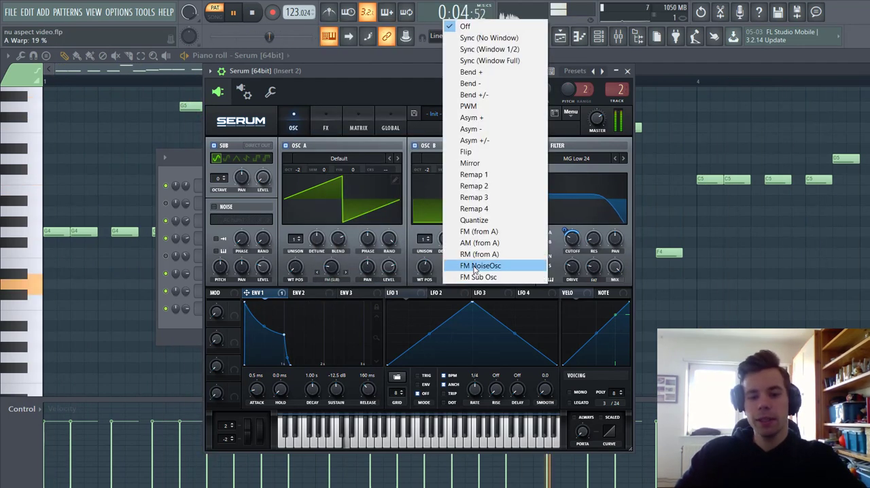
{"action": "left_click", "coordinate": [478, 277]}
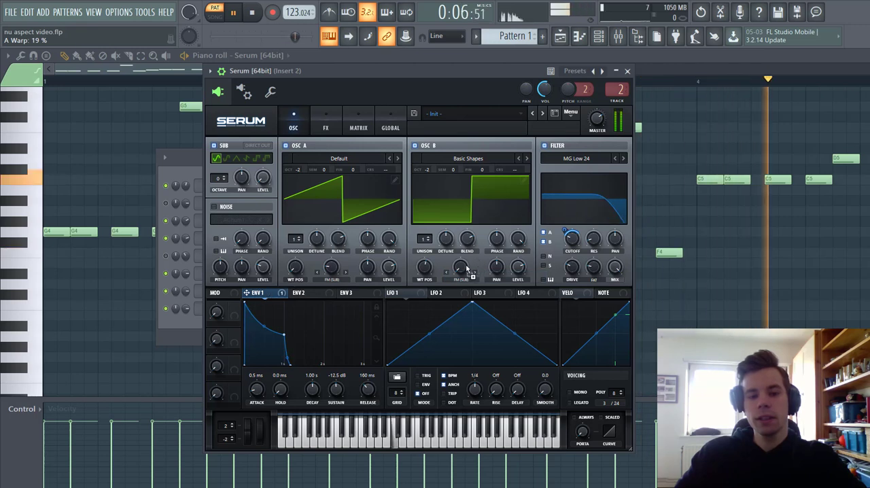
{"action": "left_click_drag", "start_coordinate": [466, 269], "coordinate": [439, 285]}
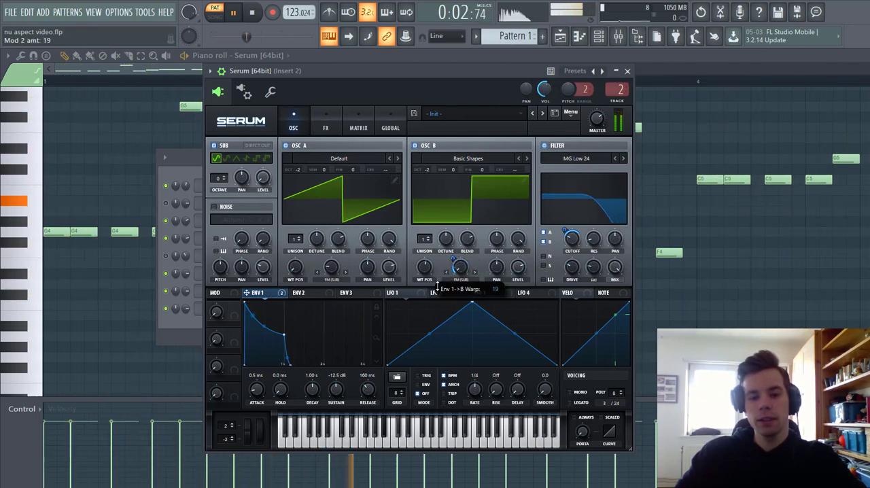
{"action": "left_click", "coordinate": [579, 393]}
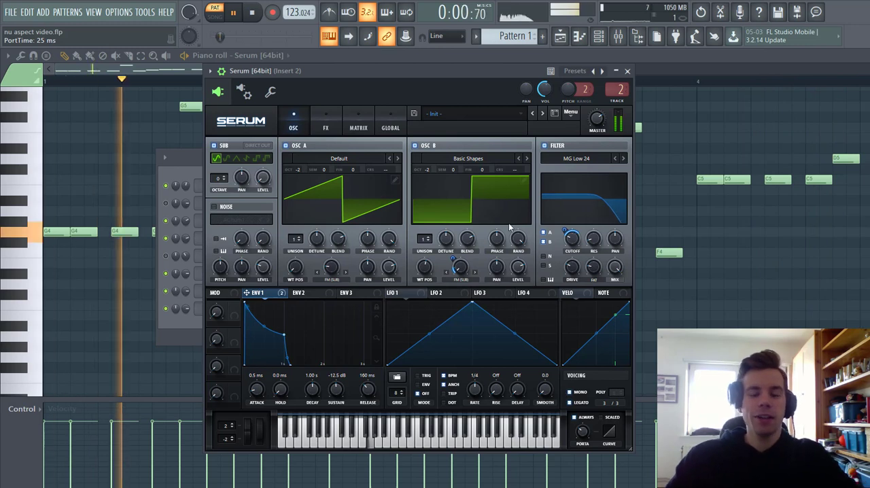
Enable Hyper/Dimension with a 26% dimension size, and add Tube distortion with its drive lowered and modulated by envelope 1 by 72.
{"action": "left_click", "coordinate": [329, 132]}
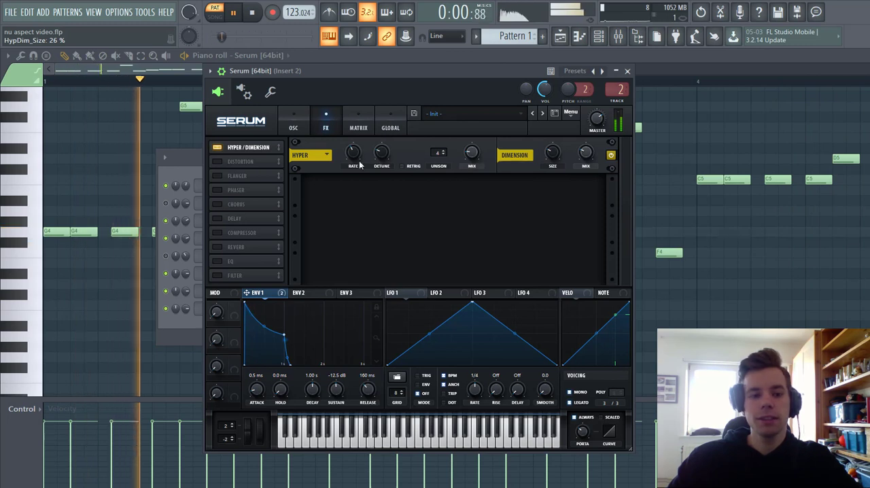
{"action": "left_click", "coordinate": [216, 161]}
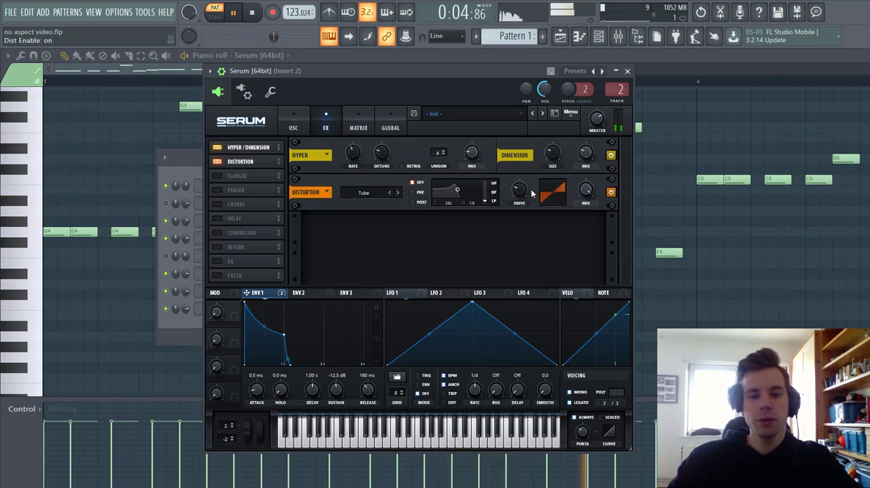
{"action": "mouse_move", "coordinate": [519, 202]}
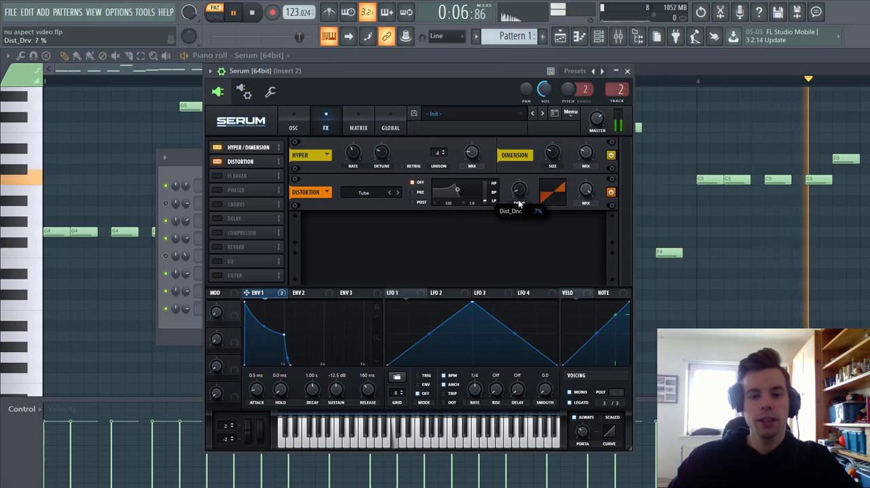
{"action": "left_click_drag", "start_coordinate": [519, 203], "coordinate": [518, 205]}
{"action": "left_click_drag", "start_coordinate": [258, 294], "coordinate": [519, 193]}
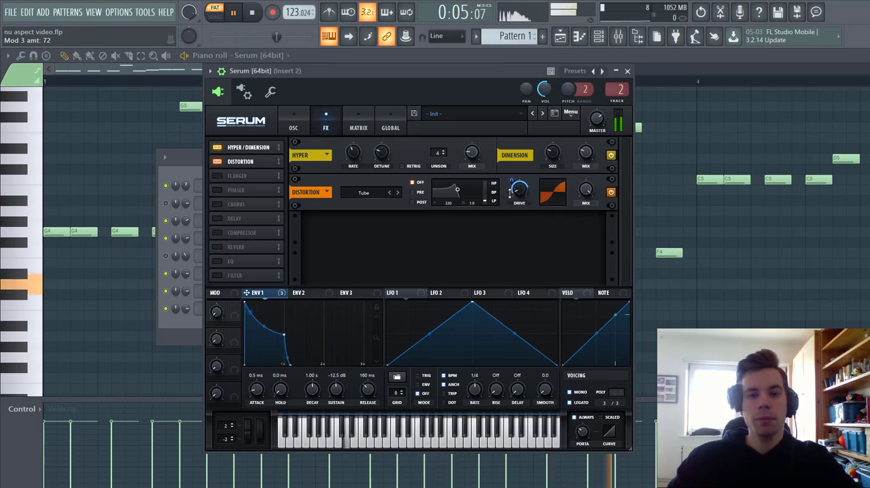
Enable the compressor directly after the distortion, in multiband mode with 12.8 dB gain.
{"action": "left_click", "coordinate": [218, 234]}
{"action": "left_click_drag", "start_coordinate": [228, 234], "coordinate": [236, 196]}
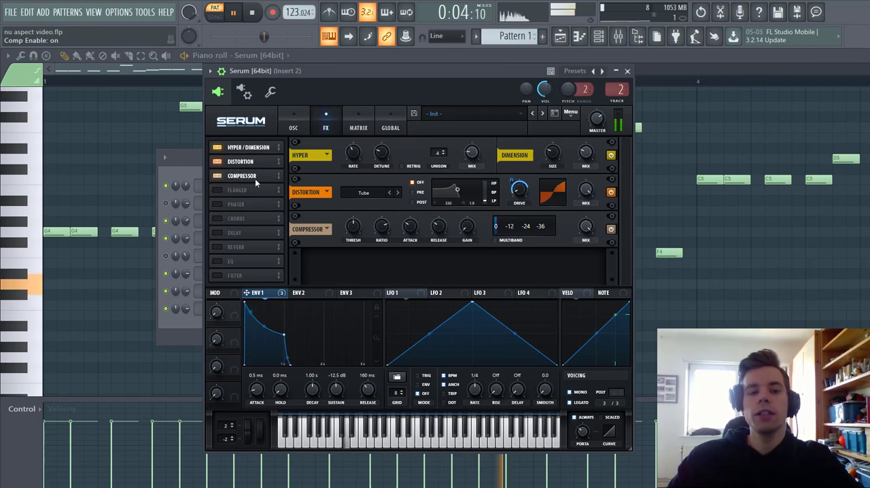
{"action": "left_click", "coordinate": [496, 240]}
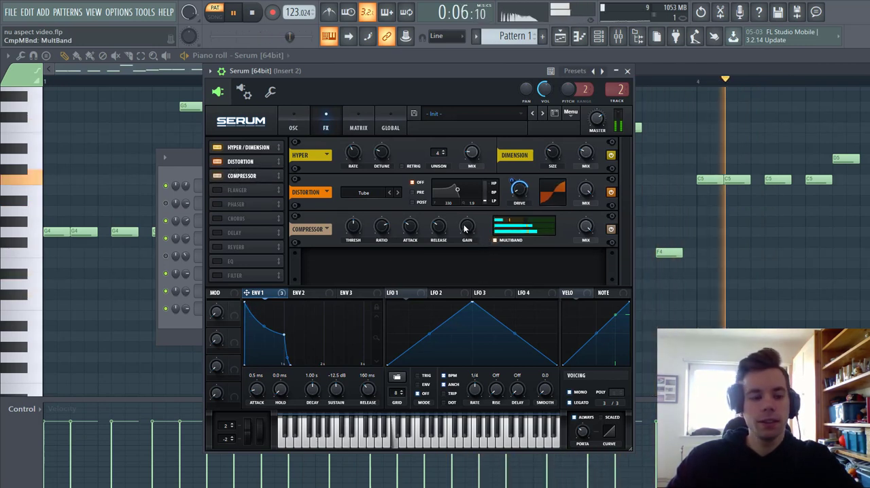
{"action": "left_click_drag", "start_coordinate": [464, 230], "coordinate": [464, 193]}
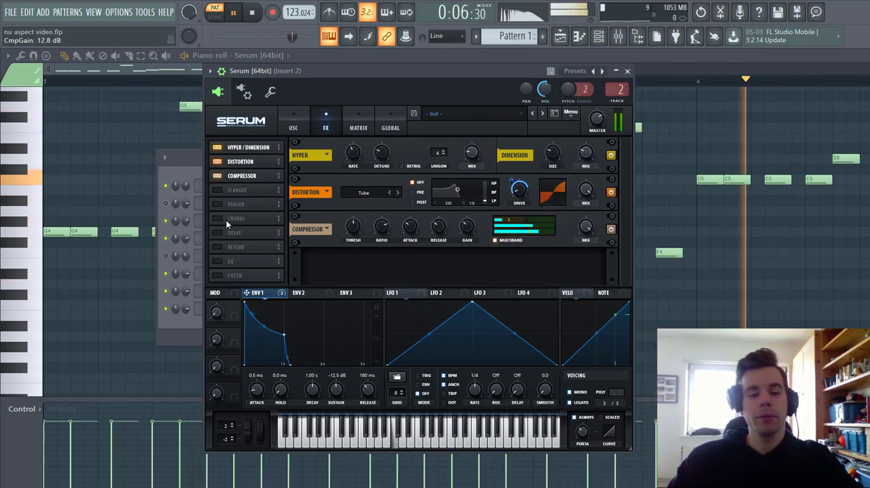
Enable the EQ after the compressor, with a high-band peak at 42% Q and -2.9 dB gain modulated by envelope 1.
{"action": "left_click", "coordinate": [217, 261]}
{"action": "left_click_drag", "start_coordinate": [231, 261], "coordinate": [246, 185]}
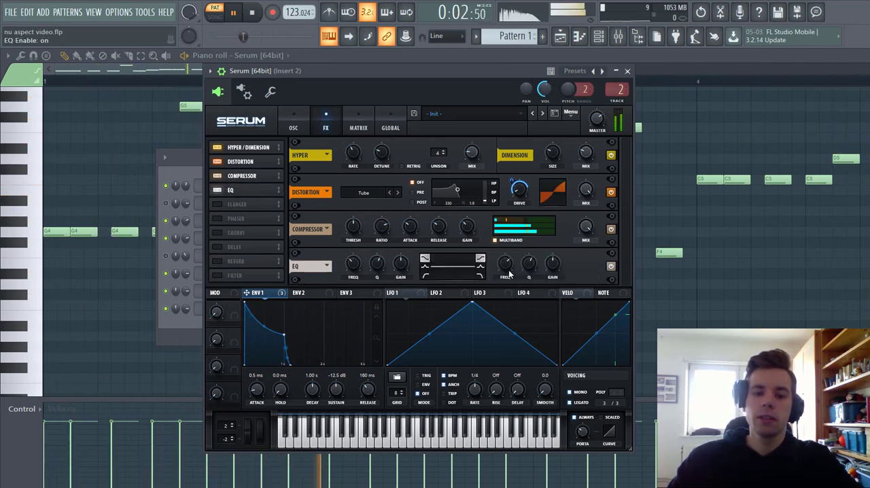
{"action": "left_click_drag", "start_coordinate": [554, 272], "coordinate": [537, 271]}
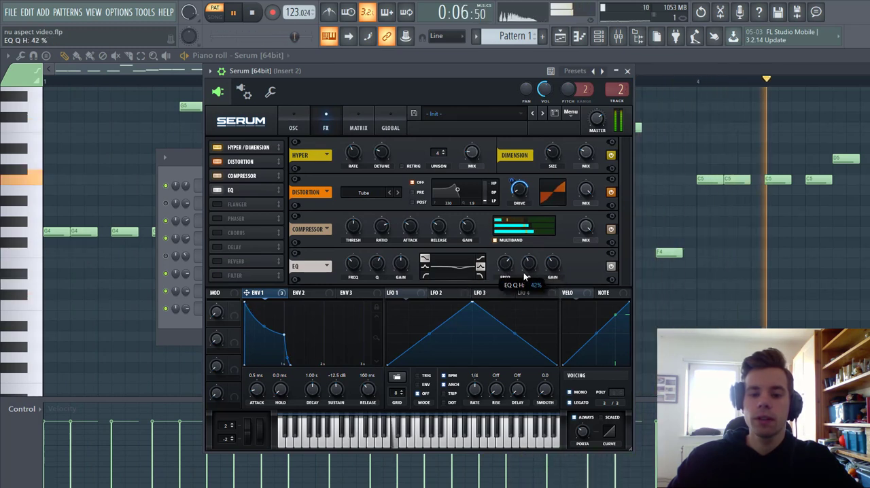
{"action": "left_click_drag", "start_coordinate": [275, 291], "coordinate": [538, 269]}
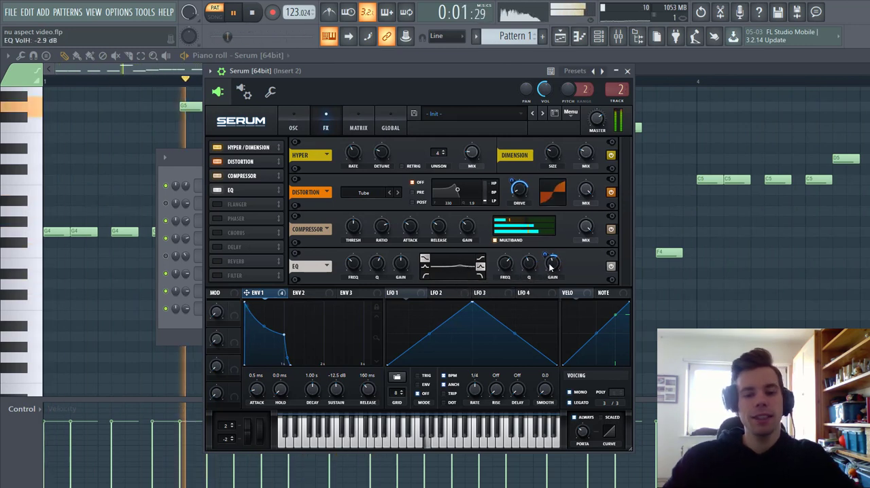
Enable the reverb directly after the EQ, raise its low cut, and set its mix to 14%.
{"action": "left_click", "coordinate": [228, 263]}
{"action": "left_click_drag", "start_coordinate": [231, 265], "coordinate": [234, 202]}
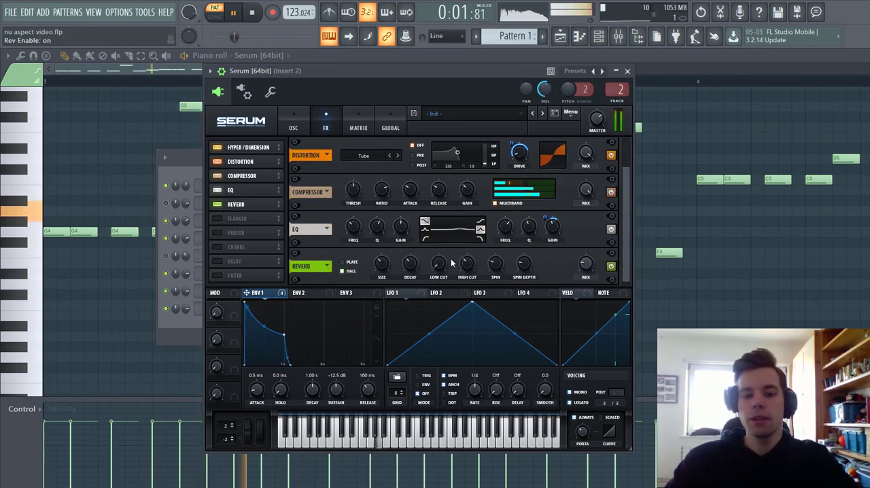
{"action": "left_click_drag", "start_coordinate": [443, 243], "coordinate": [444, 237]}
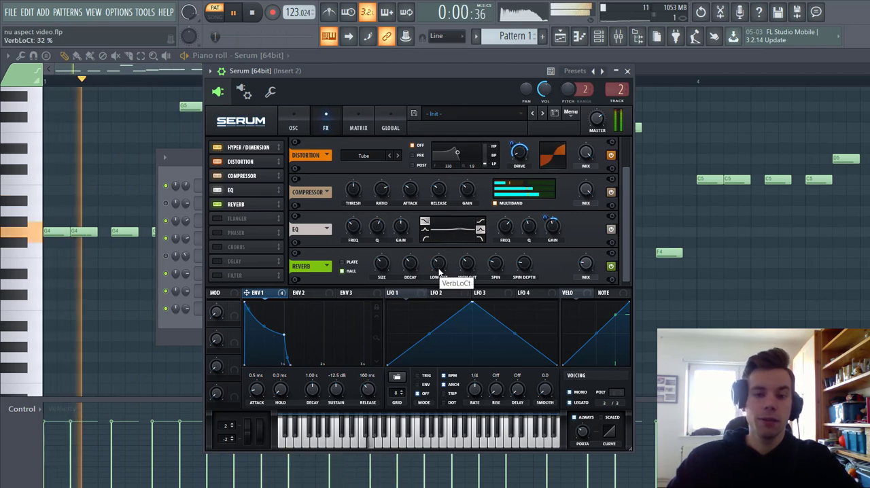
{"action": "left_click_drag", "start_coordinate": [439, 269], "coordinate": [437, 268]}
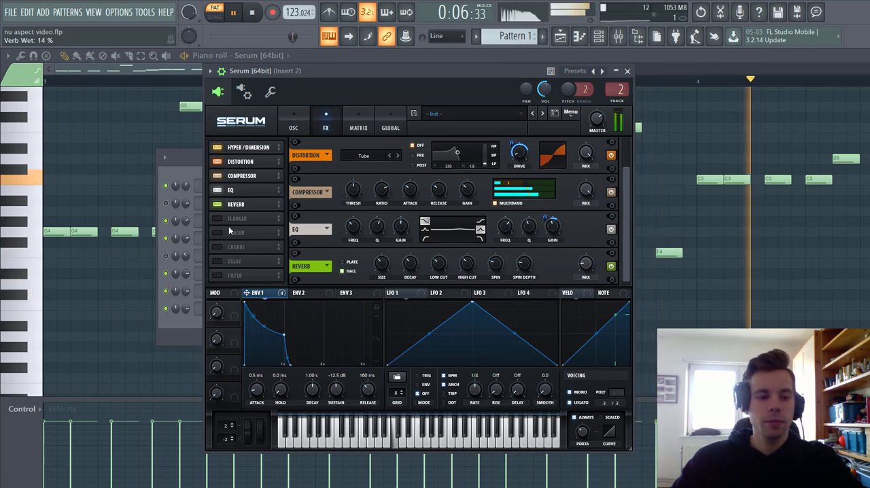
Enable the chorus directly after the reverb in the effects chain and adjust its mix.
{"action": "left_click", "coordinate": [222, 247]}
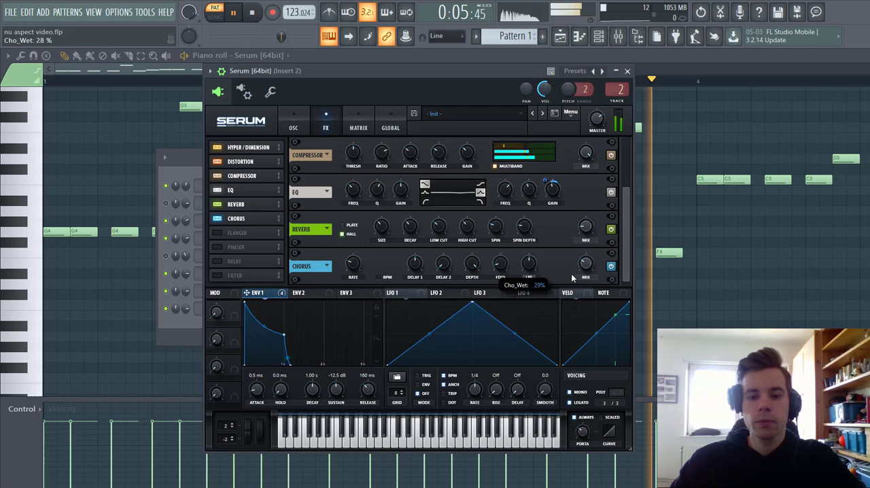
{"action": "left_click_drag", "start_coordinate": [576, 269], "coordinate": [552, 265]}
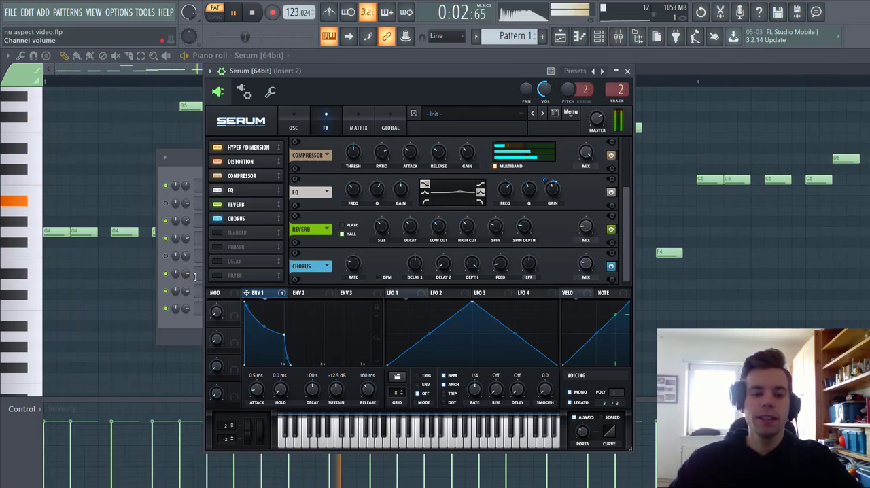
Enable an MG Low 6 filter after the chorus, with a 55 Hz cutoff modulated by envelope 1 by 37, and adjust its drive.
{"action": "left_click", "coordinate": [218, 275]}
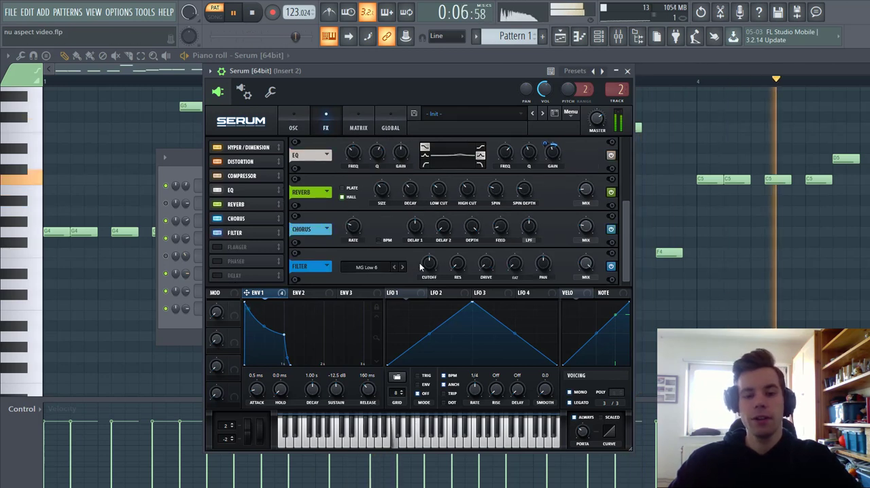
{"action": "left_click_drag", "start_coordinate": [416, 271], "coordinate": [409, 281]}
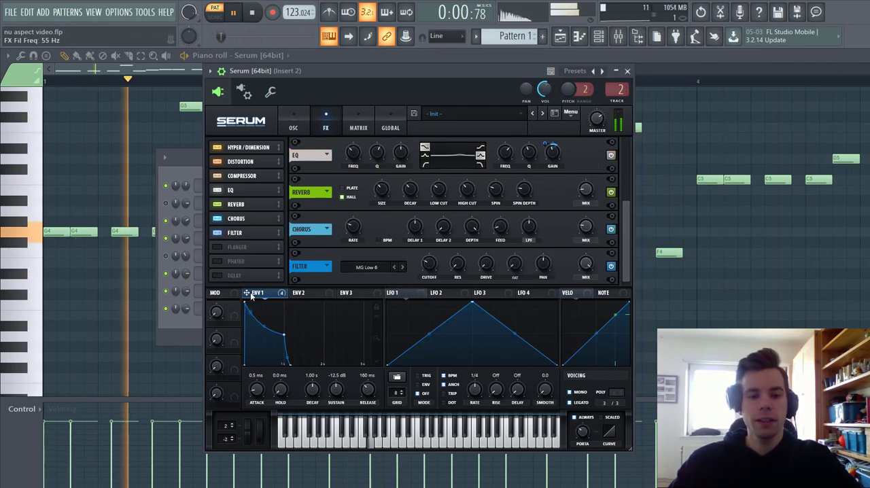
{"action": "left_click_drag", "start_coordinate": [249, 294], "coordinate": [430, 268]}
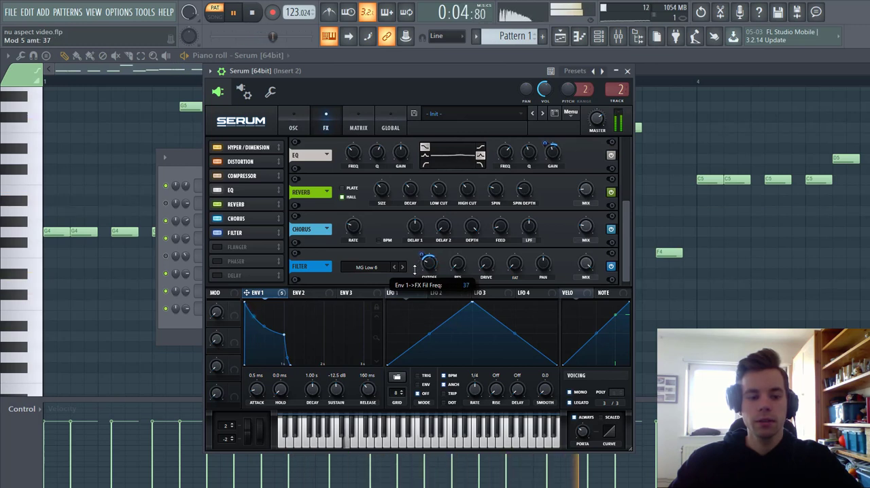
{"action": "left_click_drag", "start_coordinate": [486, 264], "coordinate": [487, 261]}
Assign envelope 3 to the coarse pitch of oscillators A and B, with 0% sustain and 56 ms decay, and check the modulation routings.
{"action": "left_click", "coordinate": [293, 128]}
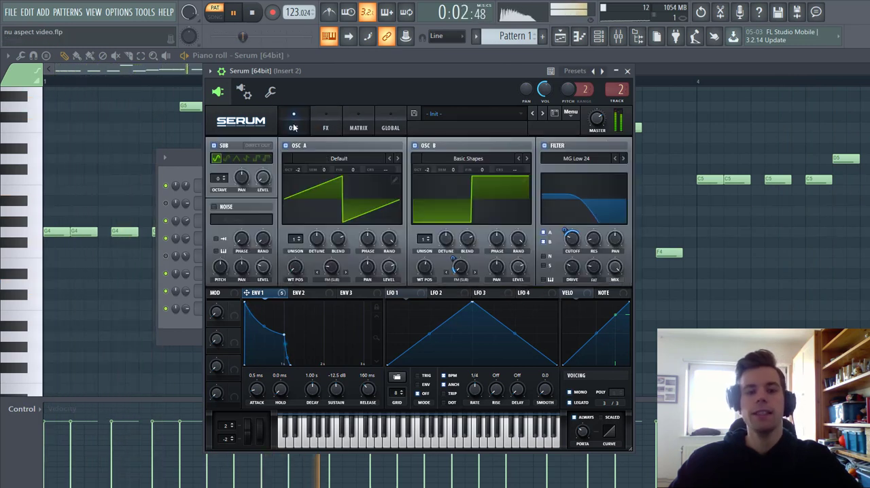
{"action": "left_click", "coordinate": [350, 293]}
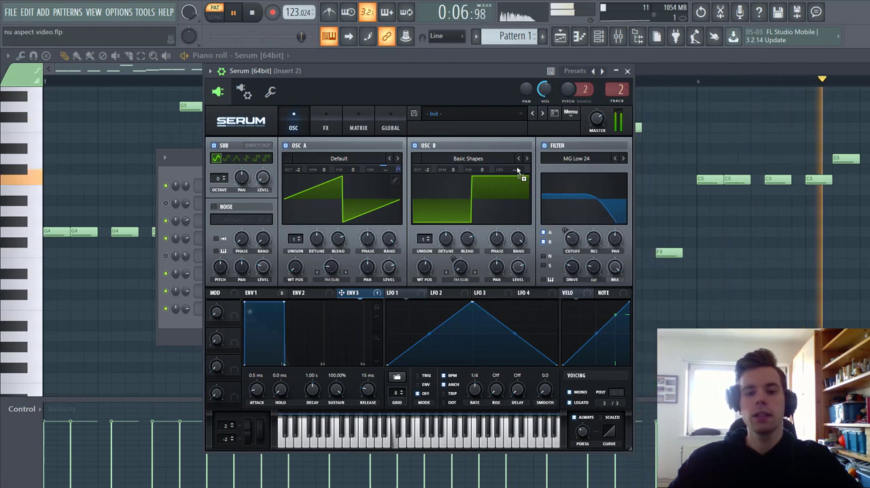
{"action": "left_click_drag", "start_coordinate": [336, 388], "coordinate": [325, 445]}
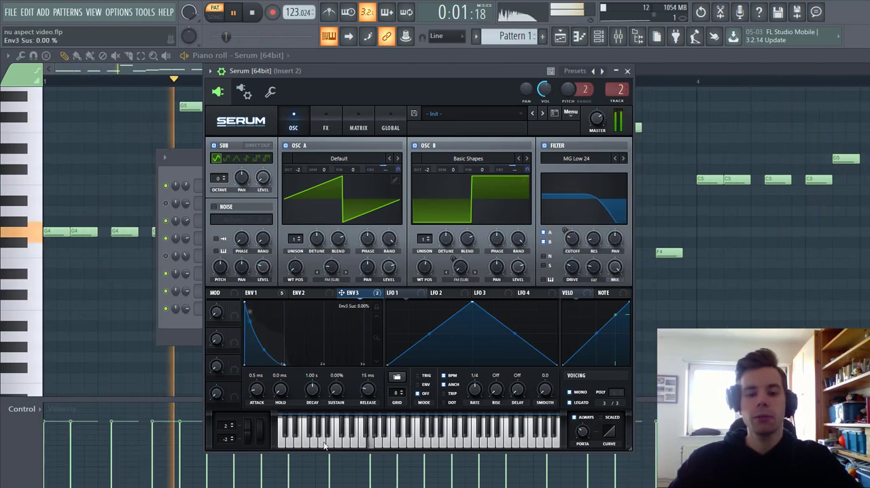
{"action": "left_click_drag", "start_coordinate": [312, 387], "coordinate": [314, 395]}
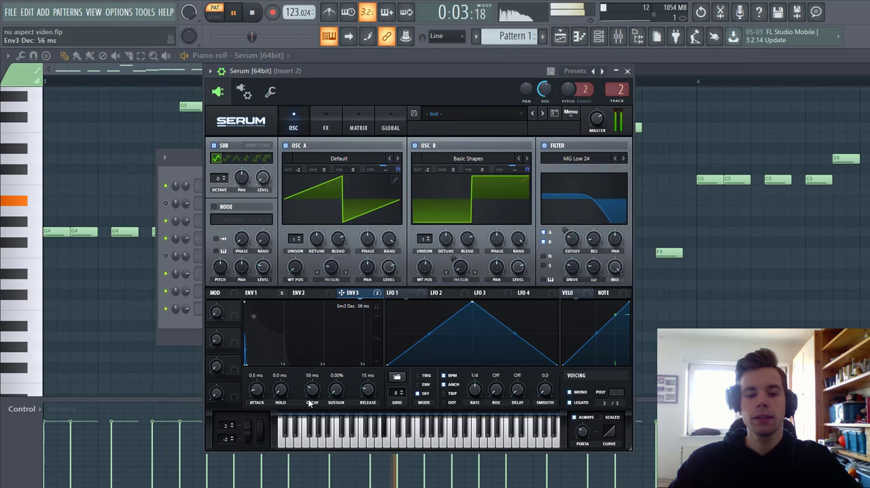
{"action": "left_click", "coordinate": [358, 127]}
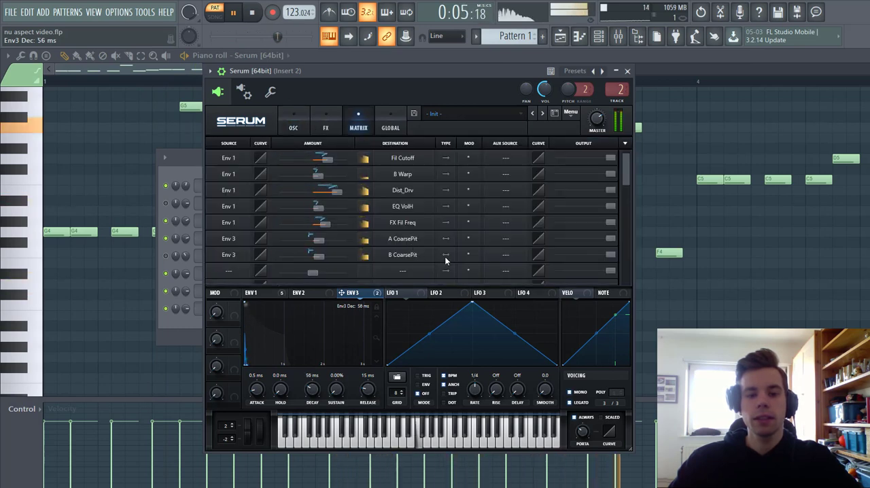
{"action": "left_click", "coordinate": [293, 127]}
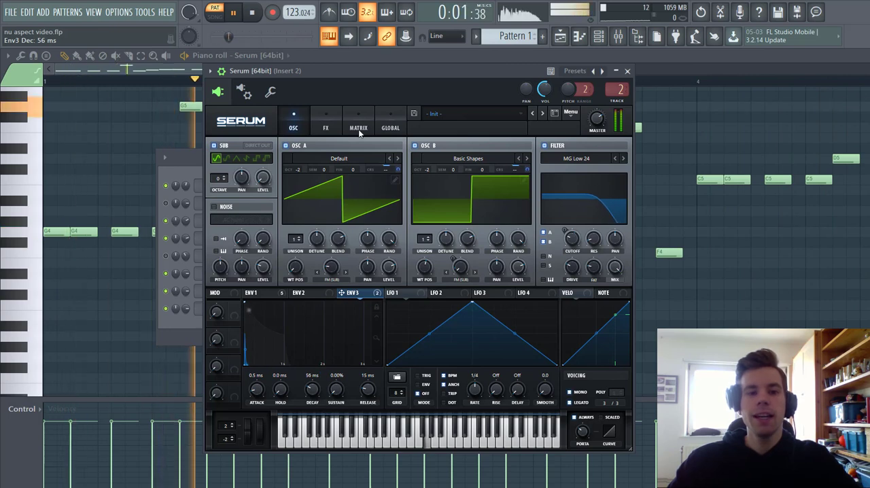
Play the arrangement in song mode from just before bar 27 to hear the bass in context, and stop playback.
{"action": "left_click", "coordinate": [560, 36]}
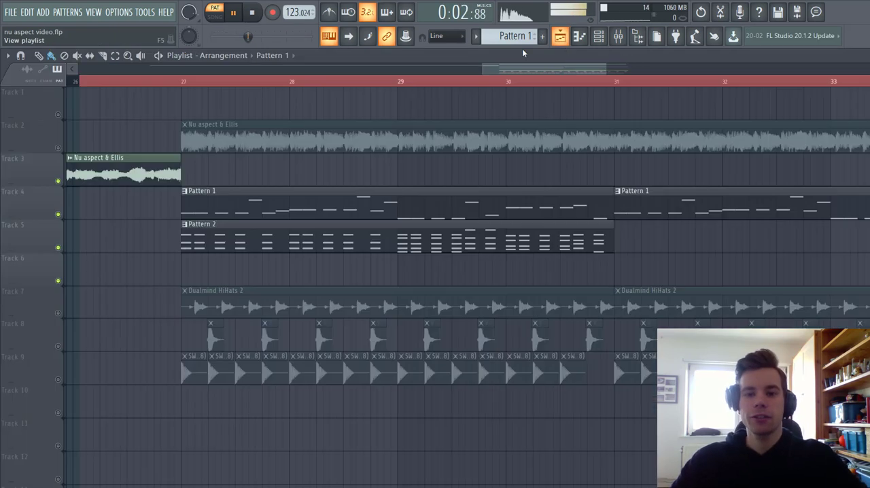
{"action": "left_click", "coordinate": [162, 82]}
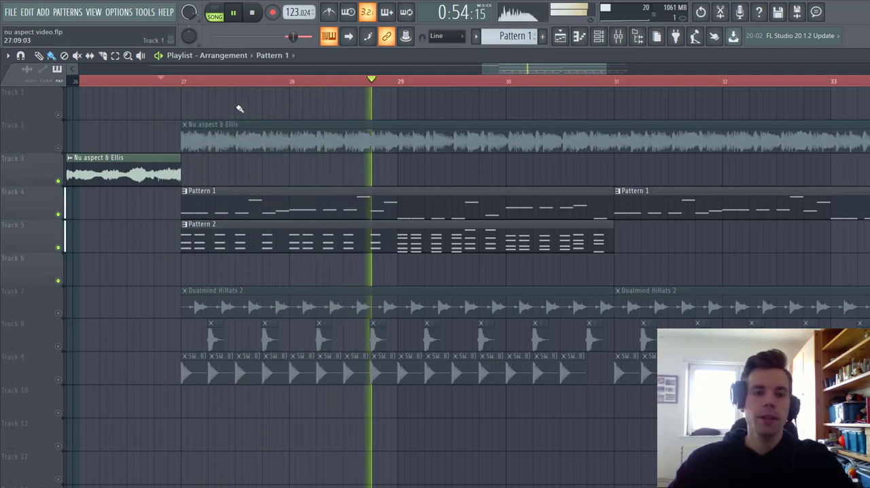
{"action": "key", "text": "space"}
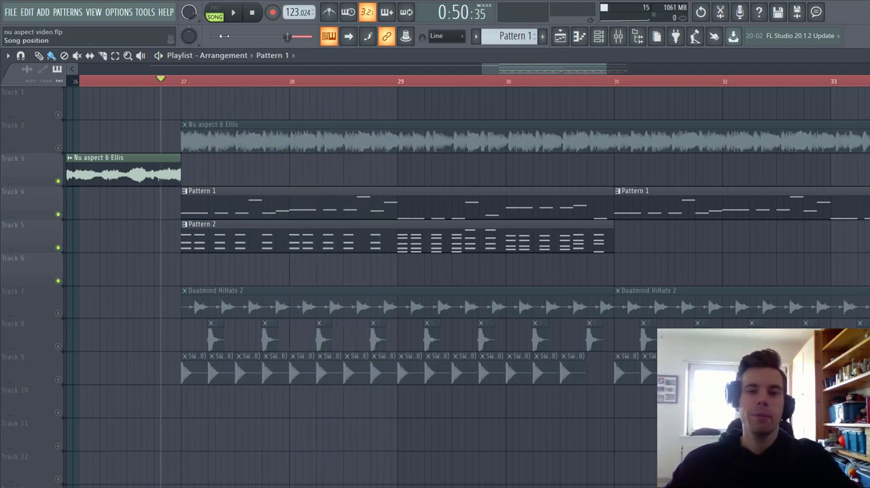